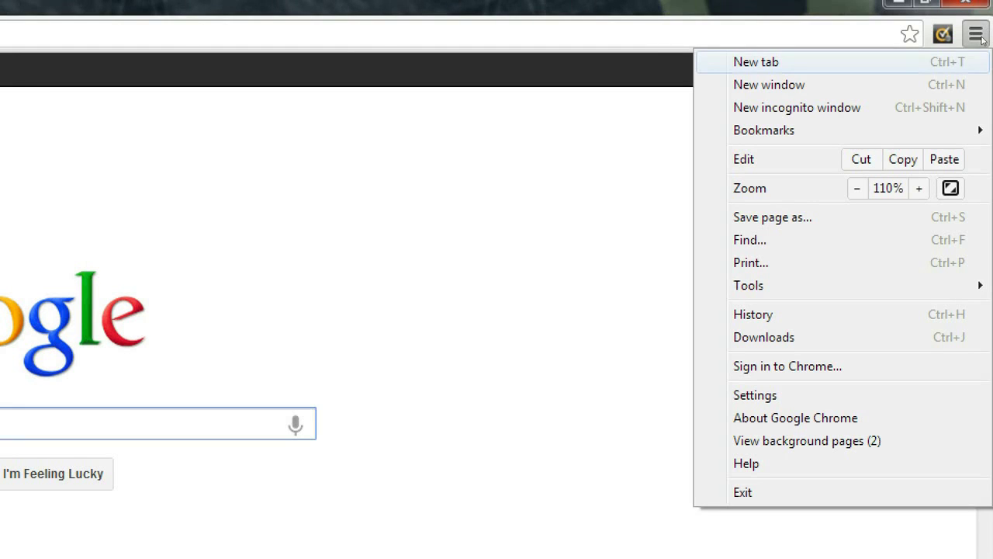
Open the Clear browsing data dialog in Chrome.
{"action": "key", "text": "Down"}
{"action": "key", "text": "Down"}
{"action": "key", "text": "Down"}
{"action": "key", "text": "Down"}
{"action": "key", "text": "Down"}
{"action": "key", "text": "Down"}
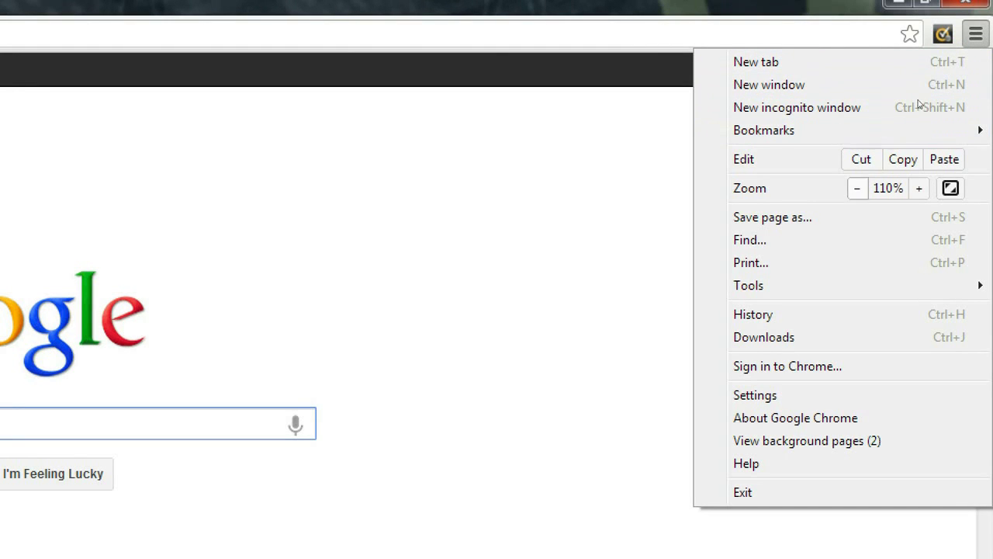
{"action": "key", "text": "Right"}
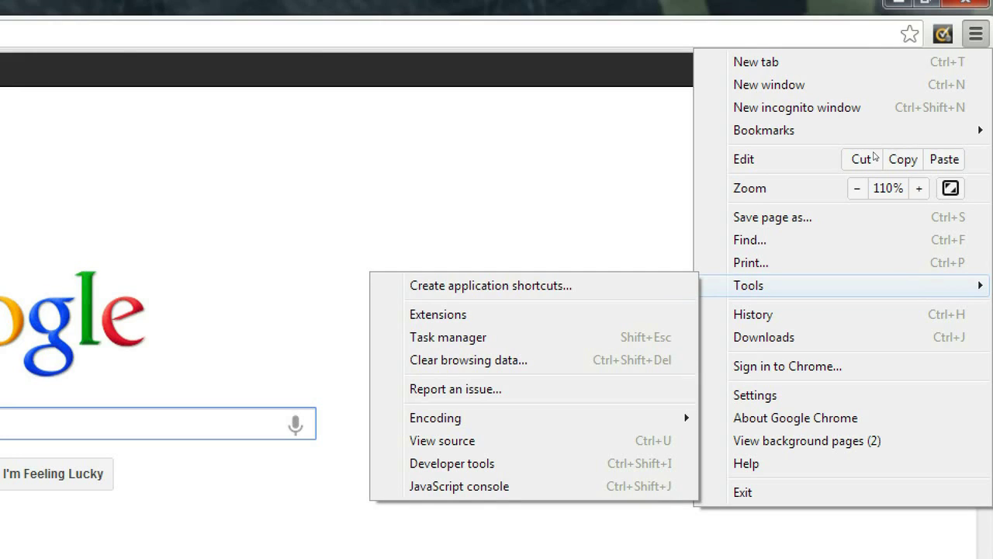
{"action": "key", "text": "Down"}
{"action": "key", "text": "Down"}
{"action": "key", "text": "Down"}
{"action": "key", "text": "Down"}
{"action": "key", "text": "Down"}
{"action": "key", "text": "Down"}
{"action": "key", "text": "Up"}
{"action": "key", "text": "Up"}
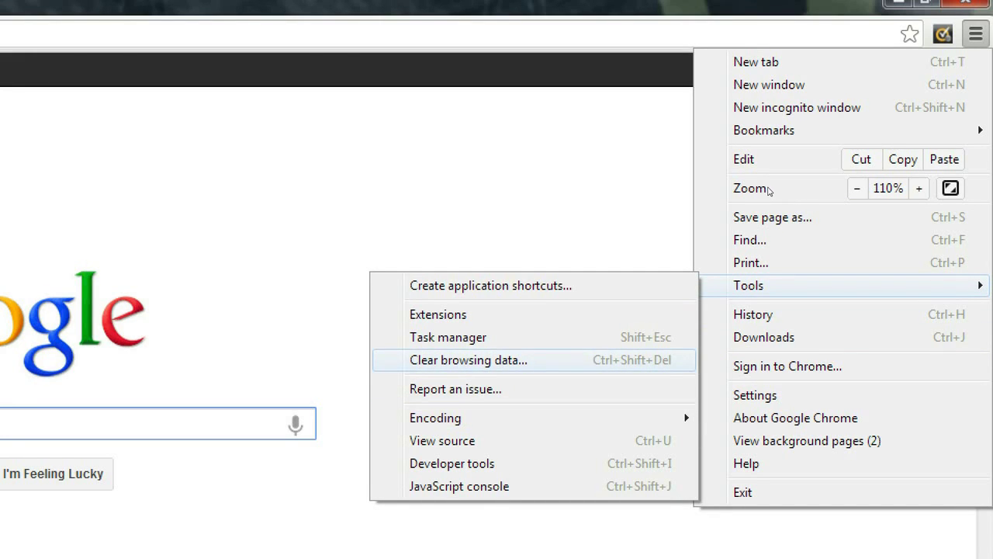
{"action": "key", "text": "Return"}
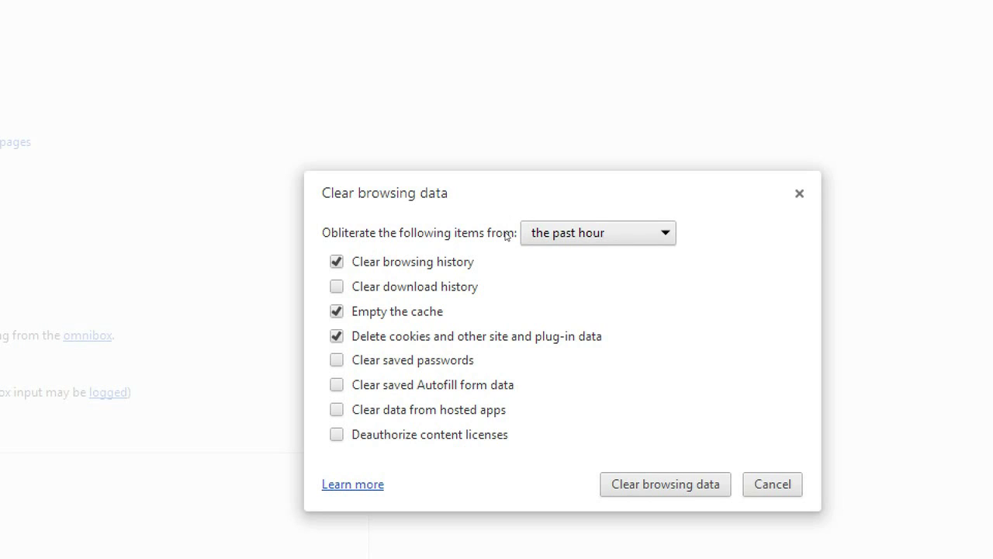
Examine the time ranges offered for clearing browsing data, leave it on the past hour, and close the dialog without clearing anything.
{"action": "key", "text": "alt+Down"}
{"action": "key", "text": "Down"}
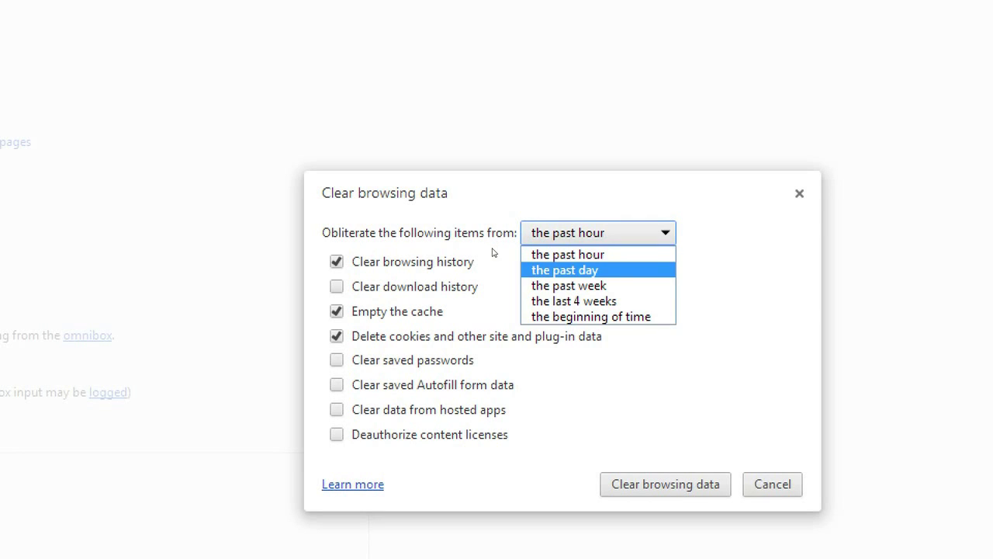
{"action": "key", "text": "Down"}
{"action": "key", "text": "Down"}
{"action": "key", "text": "Down"}
{"action": "key", "text": "Home"}
{"action": "key", "text": "Down"}
{"action": "key", "text": "Down"}
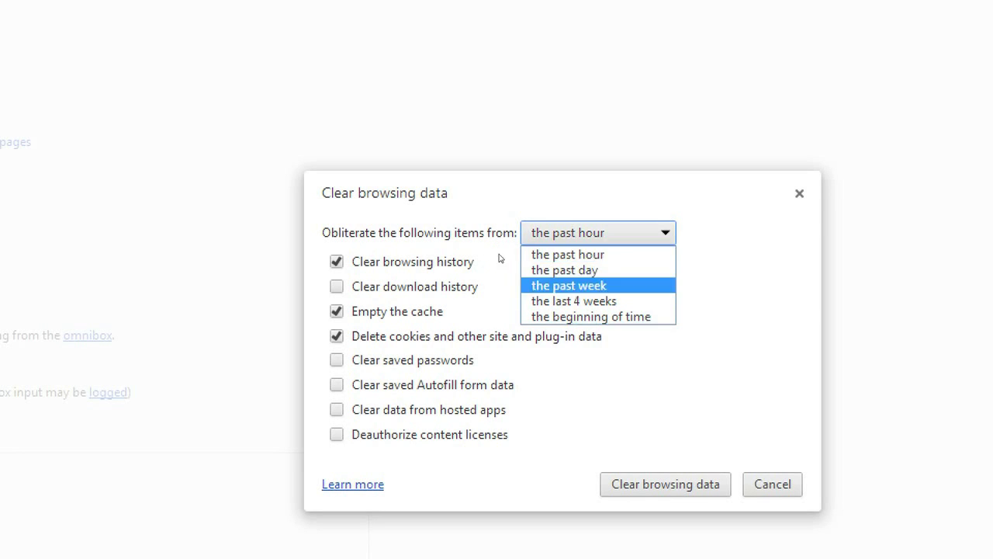
{"action": "key", "text": "Up"}
{"action": "key", "text": "Down"}
{"action": "key", "text": "Down"}
{"action": "key", "text": "Up"}
{"action": "key", "text": "Up"}
{"action": "key", "text": "Down"}
{"action": "key", "text": "Down"}
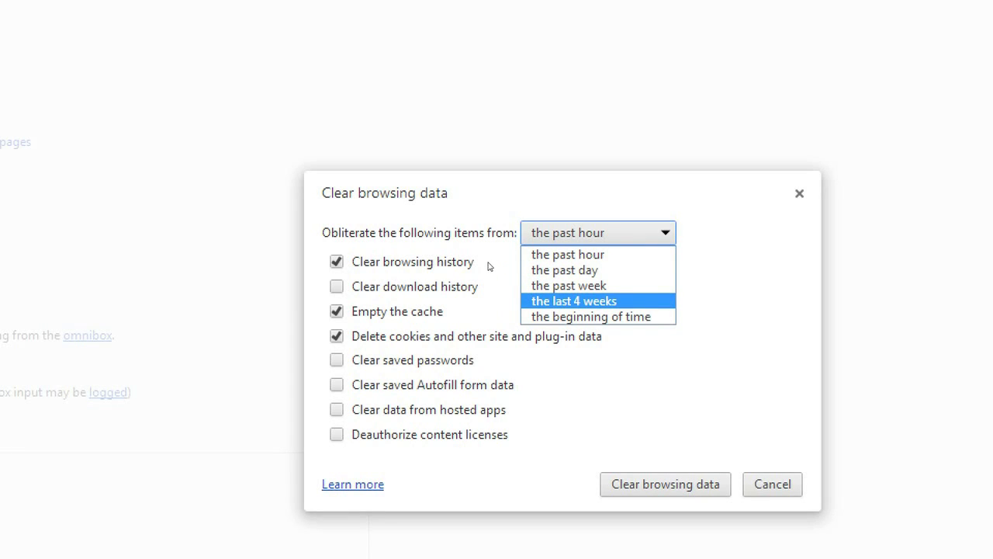
{"action": "key", "text": "Up"}
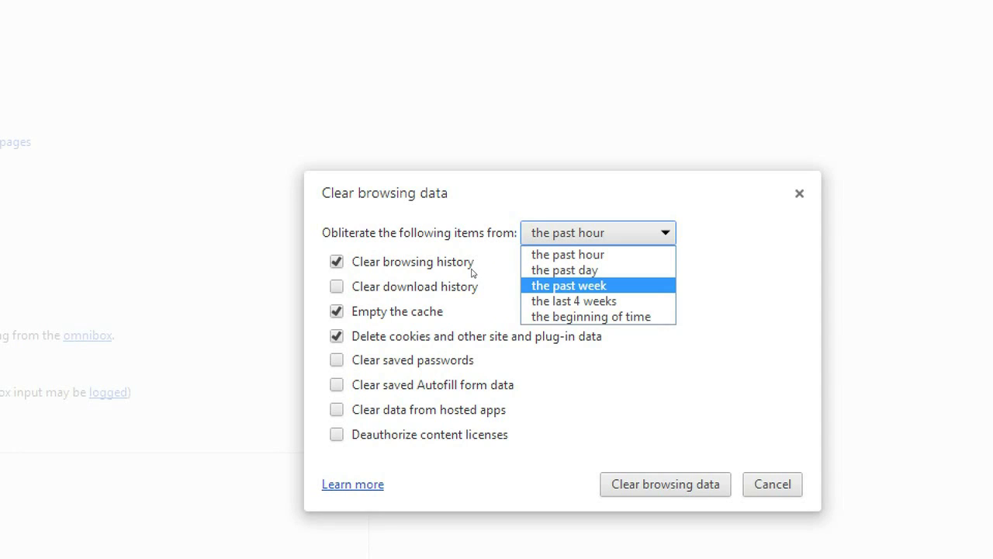
{"action": "key", "text": "Down"}
{"action": "key", "text": "Down"}
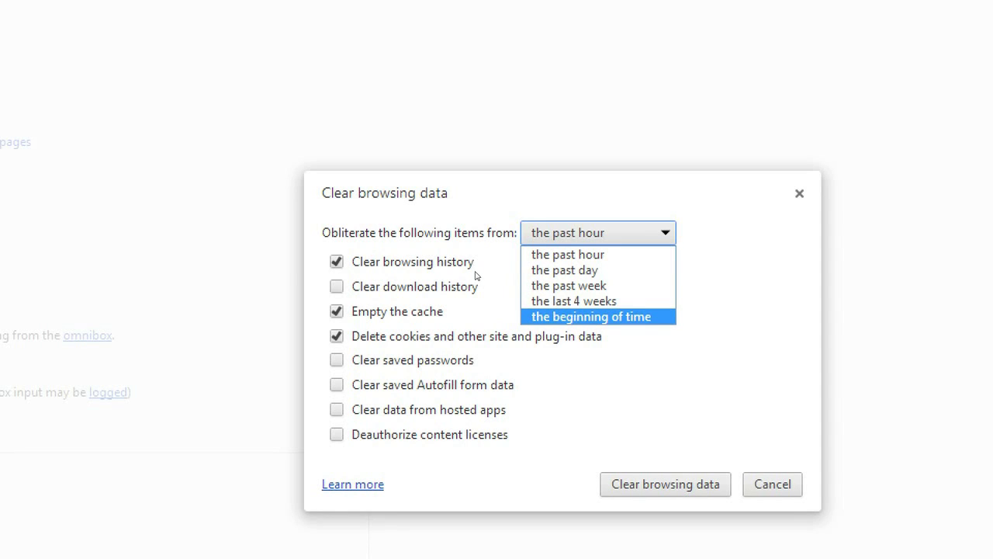
{"action": "key", "text": "Up"}
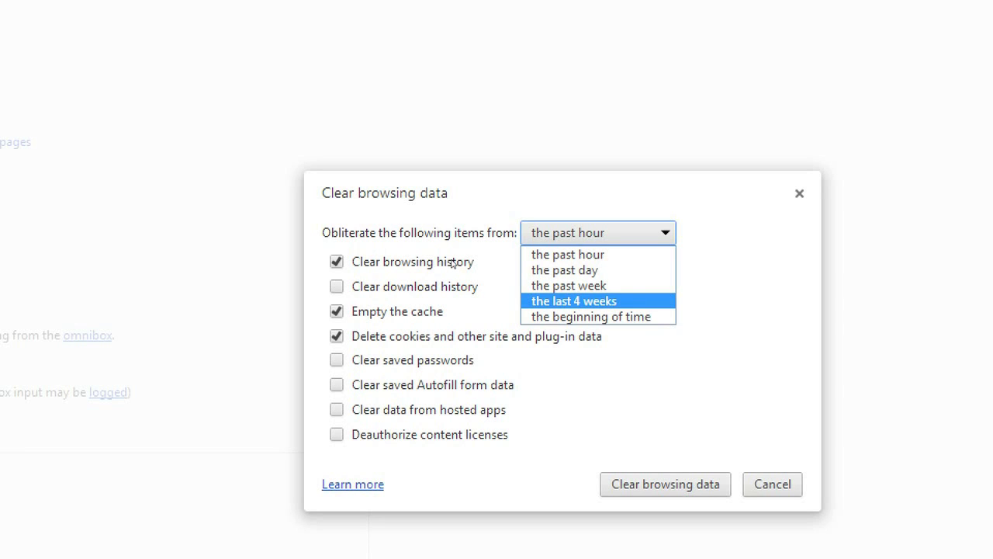
{"action": "key", "text": "Up"}
{"action": "key", "text": "Up"}
{"action": "key", "text": "Up"}
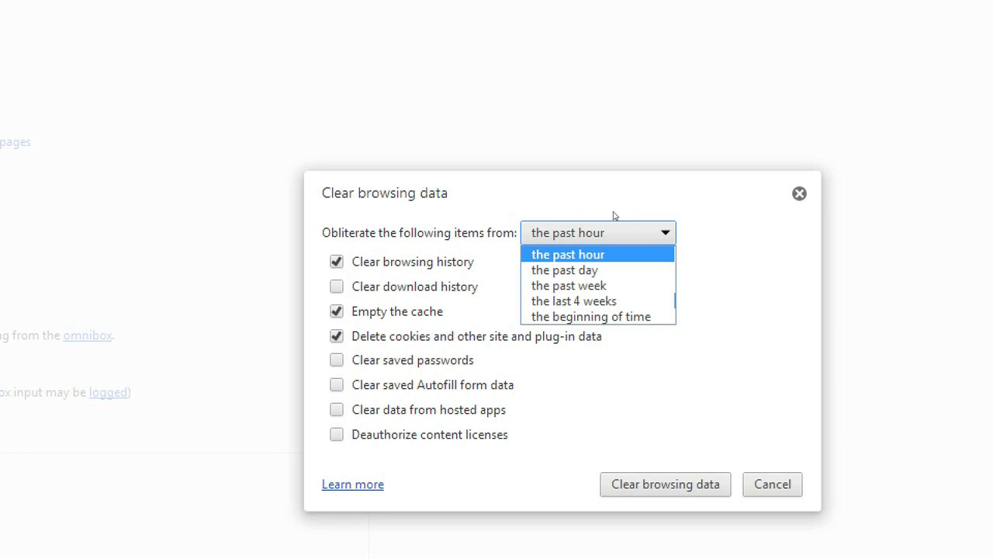
{"action": "key", "text": "Return"}
{"action": "key", "text": "Escape"}
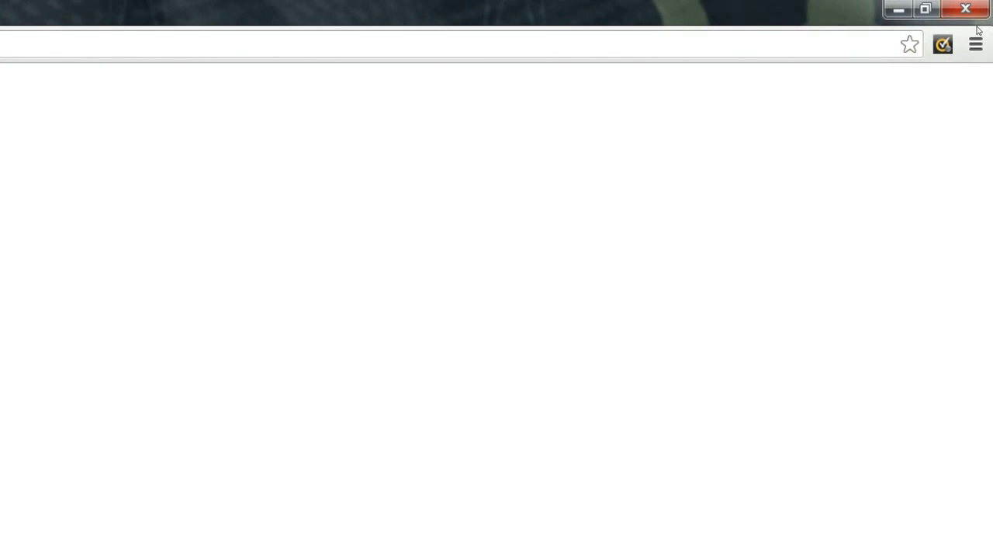
Open a new incognito window for private browsing.
{"action": "left_click", "coordinate": [981, 31]}
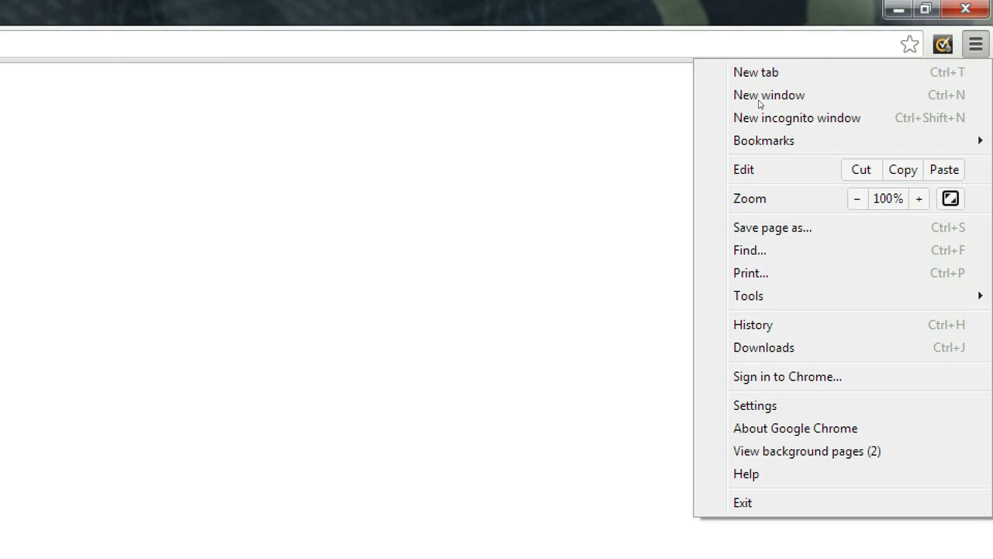
{"action": "key", "text": "Down"}
{"action": "key", "text": "Down"}
{"action": "key", "text": "Down"}
{"action": "key", "text": "Down"}
{"action": "key", "text": "Up"}
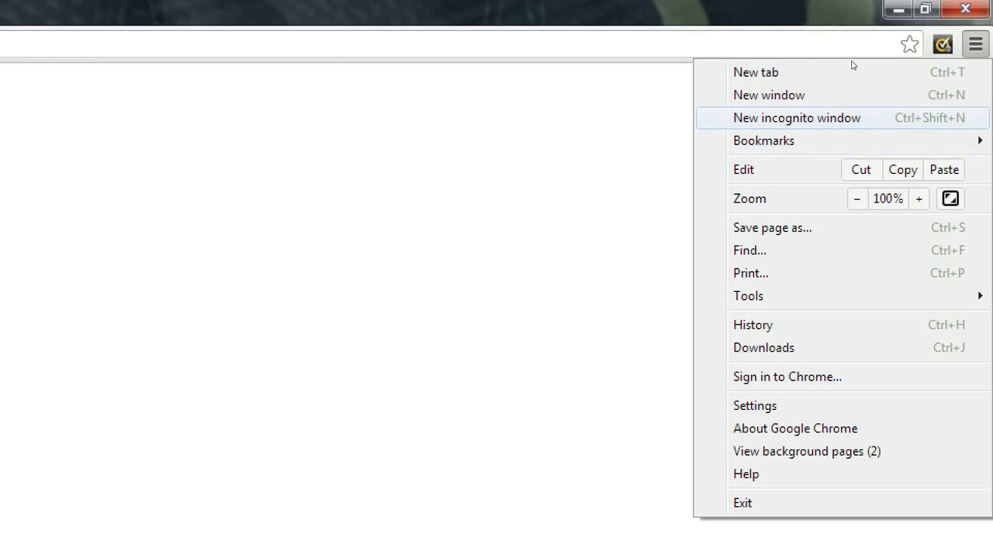
{"action": "key", "text": "Return"}
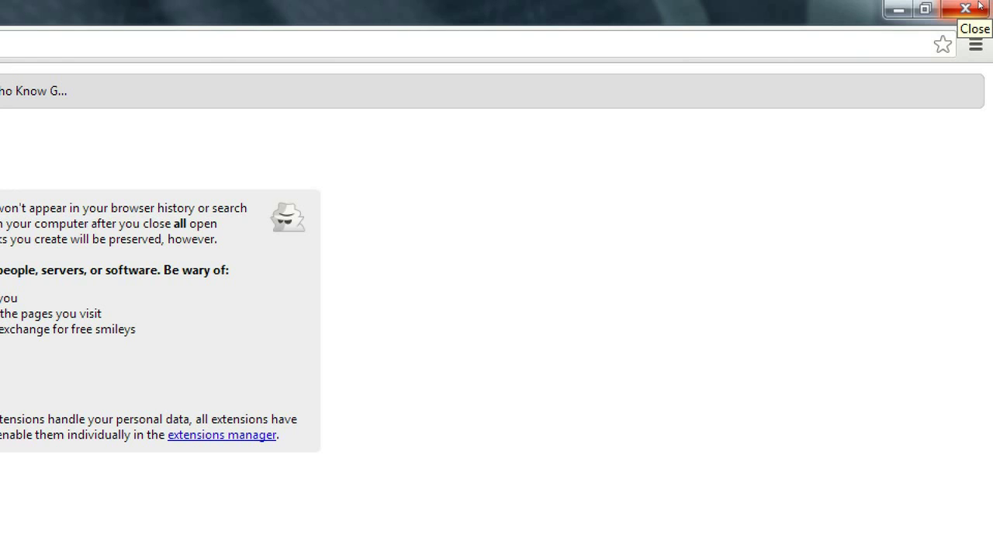
Close the incognito window and the remaining regular Chrome window.
{"action": "left_click", "coordinate": [980, 6]}
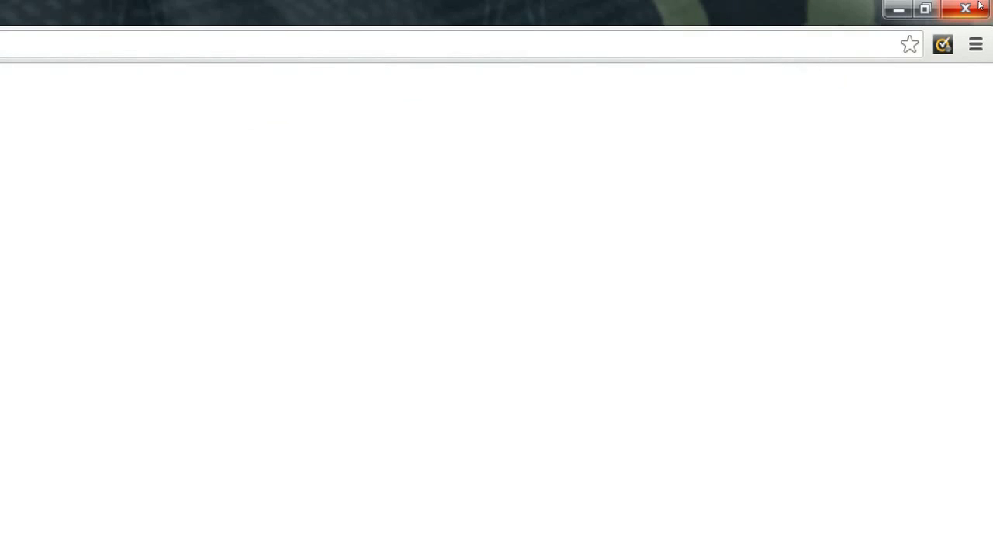
{"action": "left_click", "coordinate": [979, 5]}
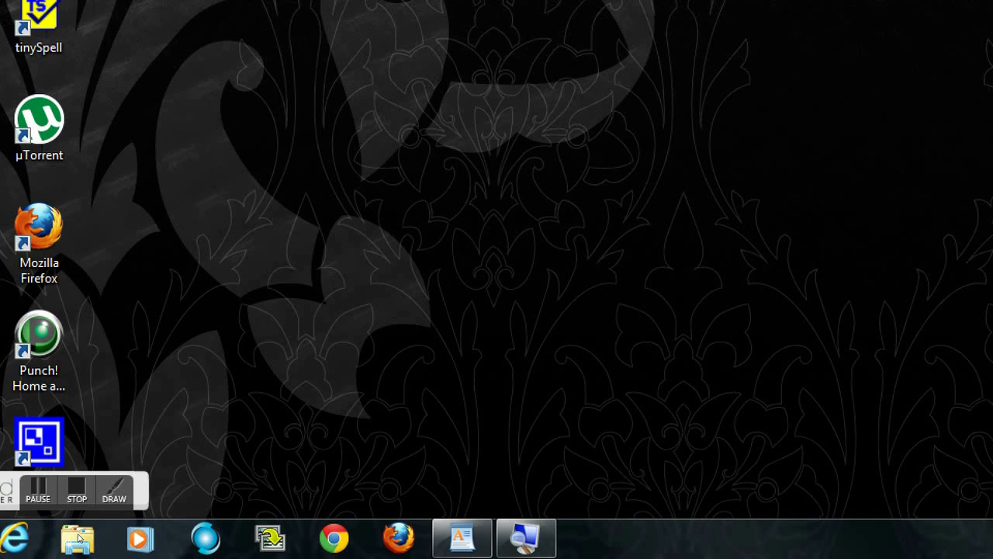
Switch to Internet Explorer and start an InPrivate Browsing window from its safety options.
{"action": "key", "text": "F10"}
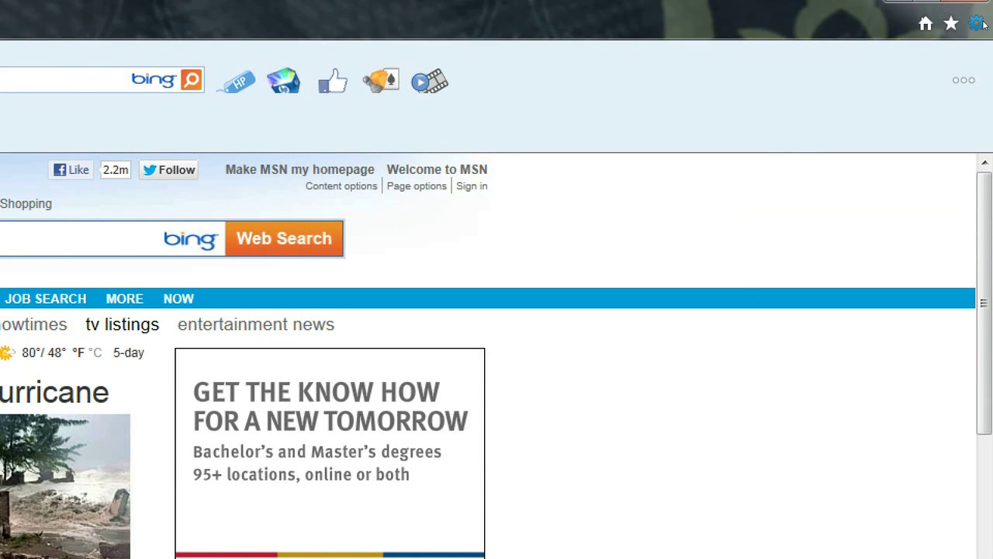
{"action": "left_click", "coordinate": [978, 24]}
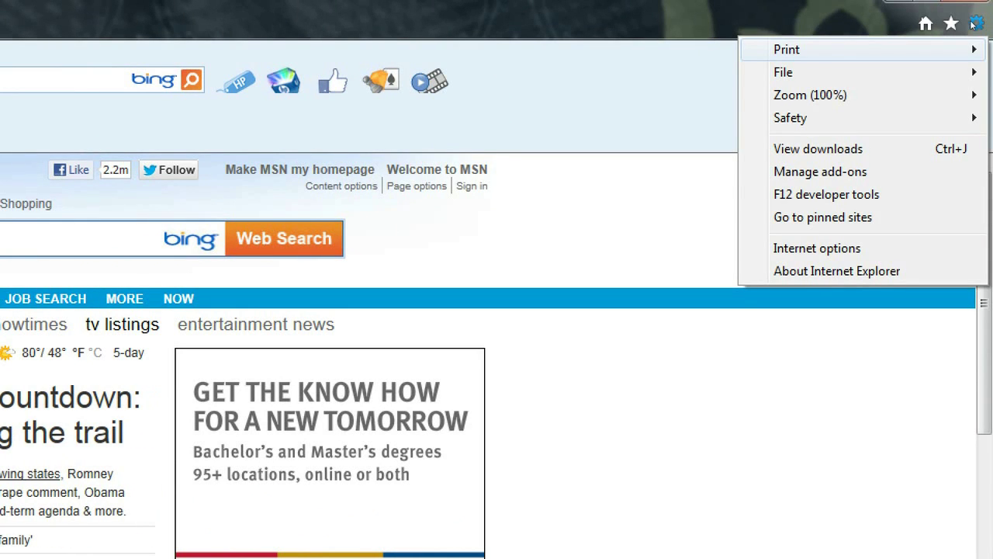
{"action": "mouse_move", "coordinate": [963, 93]}
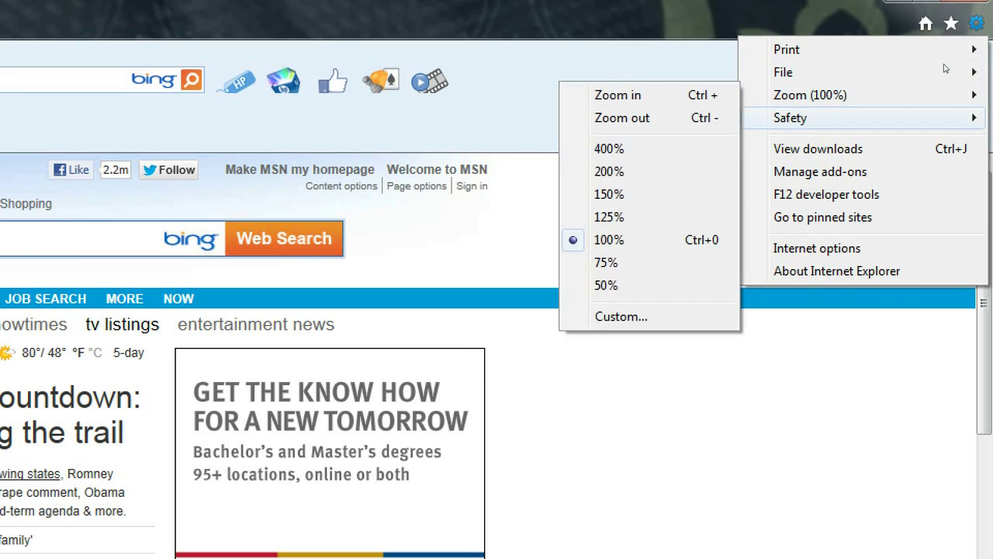
{"action": "mouse_move", "coordinate": [943, 70]}
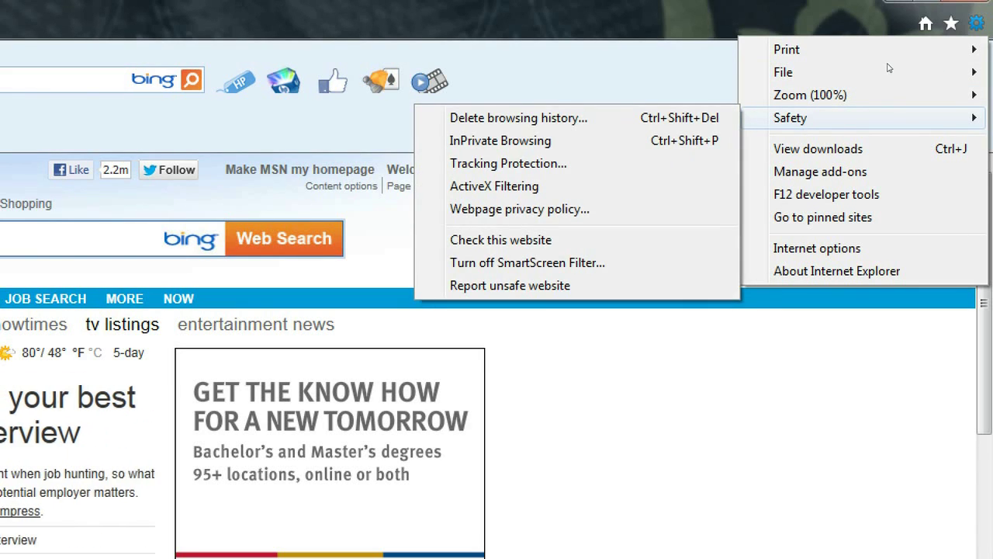
{"action": "mouse_move", "coordinate": [891, 63]}
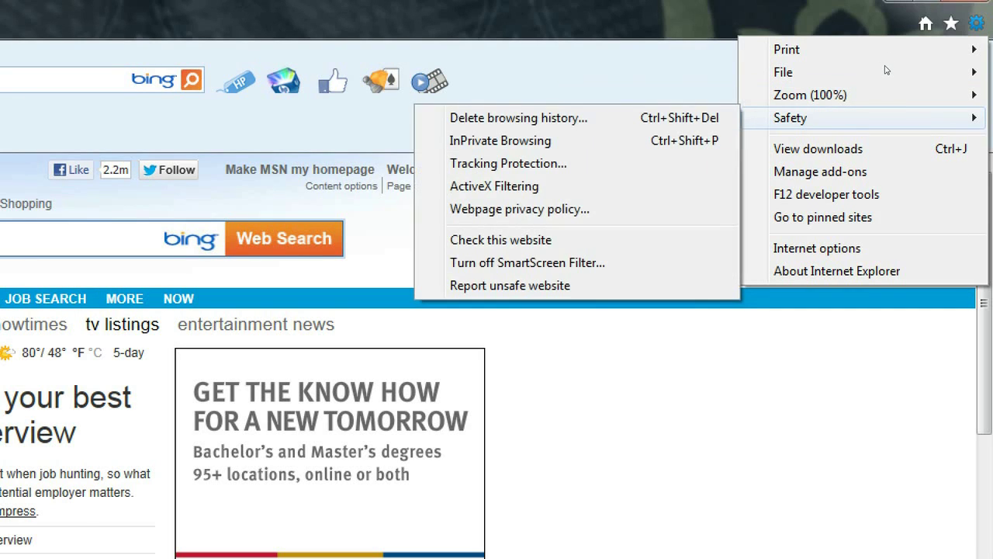
{"action": "key", "text": "Down"}
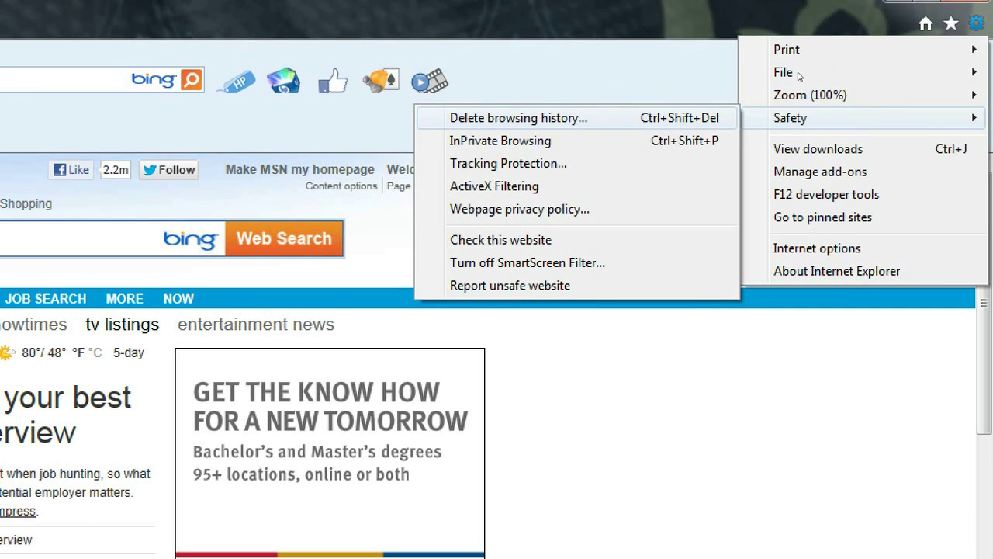
{"action": "key", "text": "Down"}
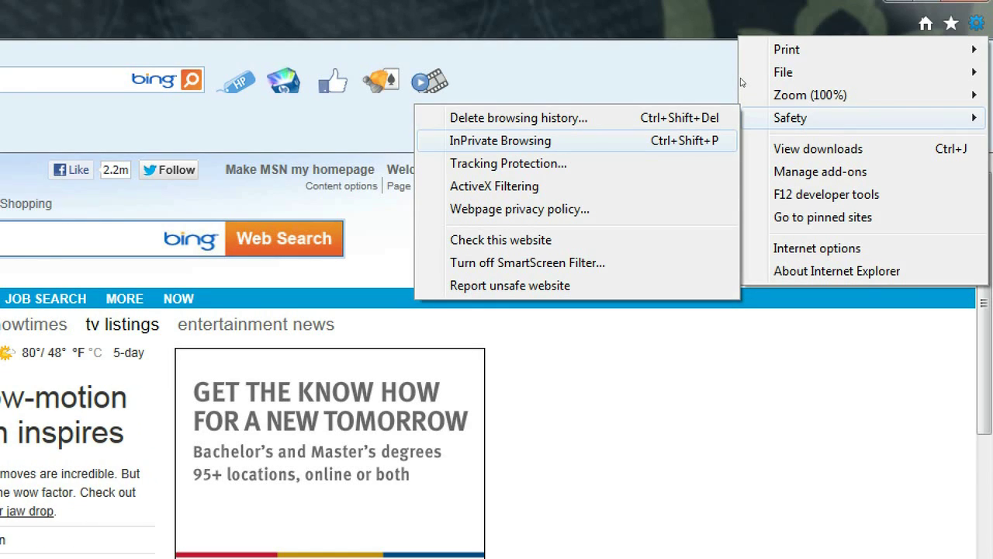
{"action": "key", "text": "Return"}
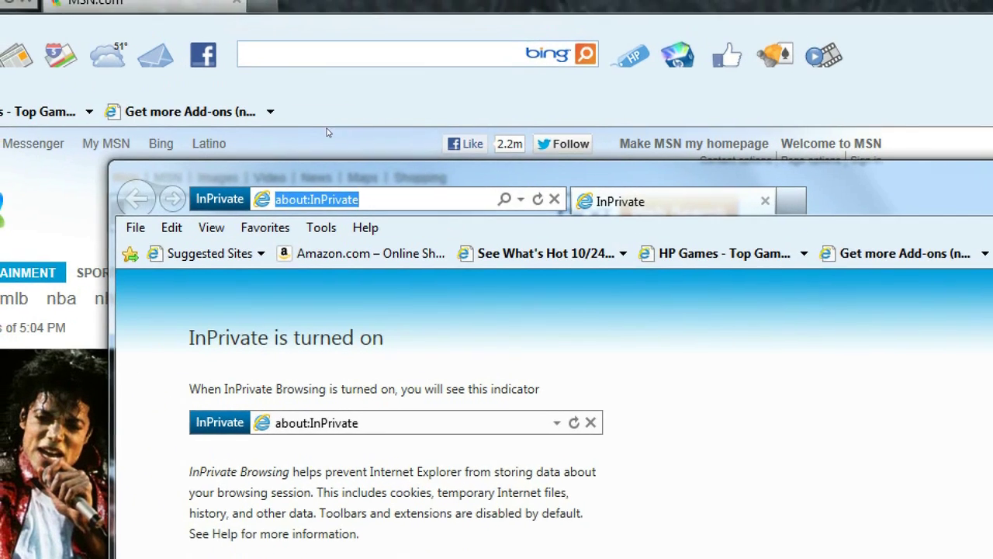
{"action": "key", "text": "alt"}
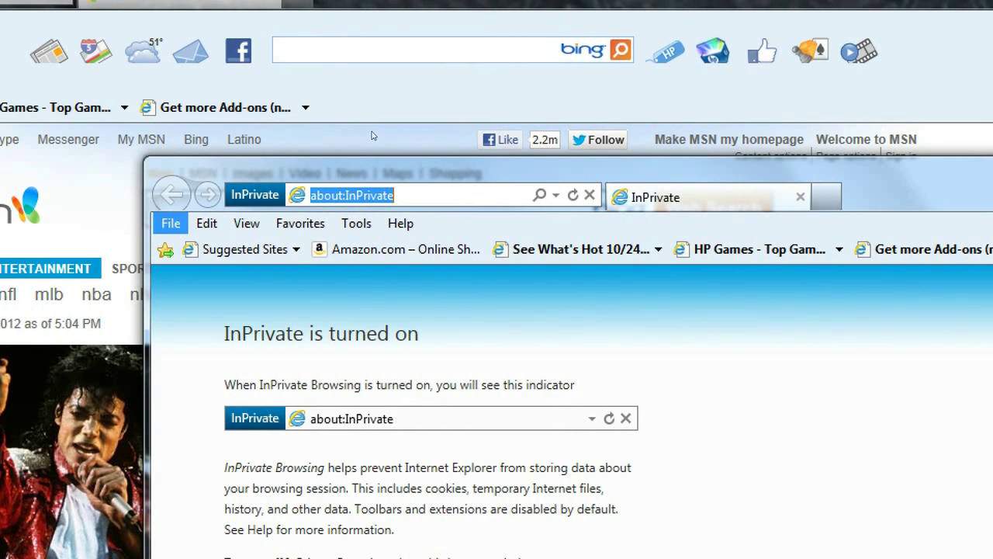
{"action": "key", "text": "Right"}
{"action": "key", "text": "Left"}
{"action": "key", "text": "alt"}
{"action": "key", "text": "alt"}
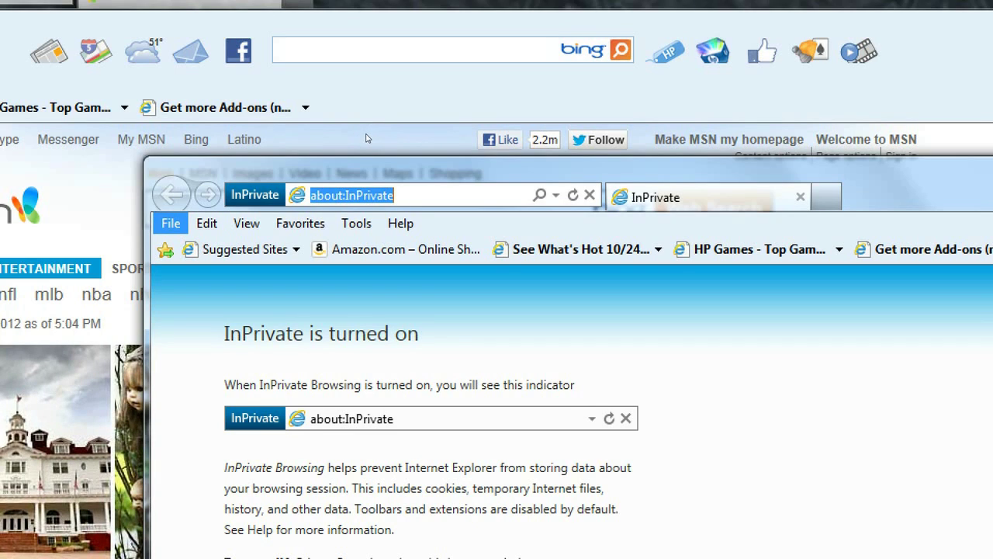
{"action": "key", "text": "alt"}
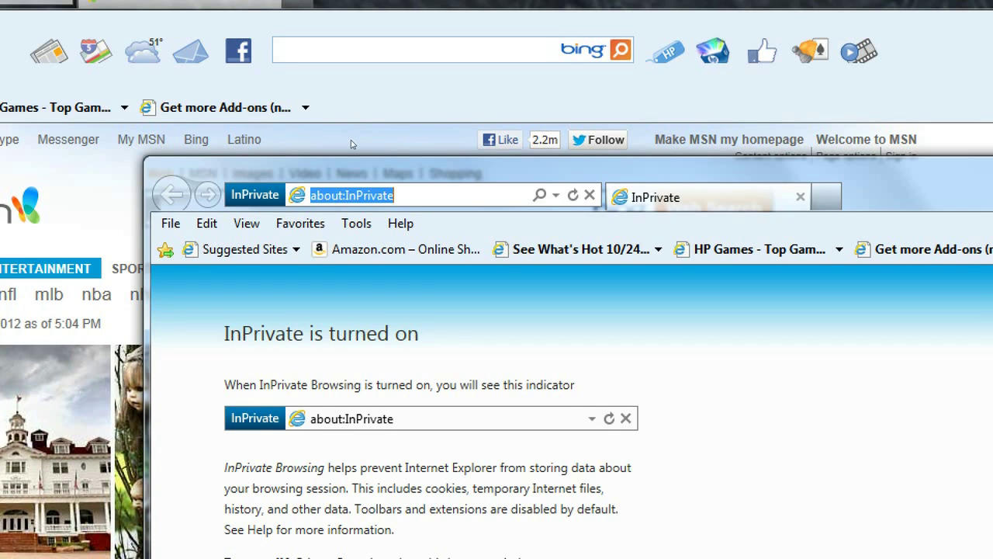
{"action": "key", "text": "Tab"}
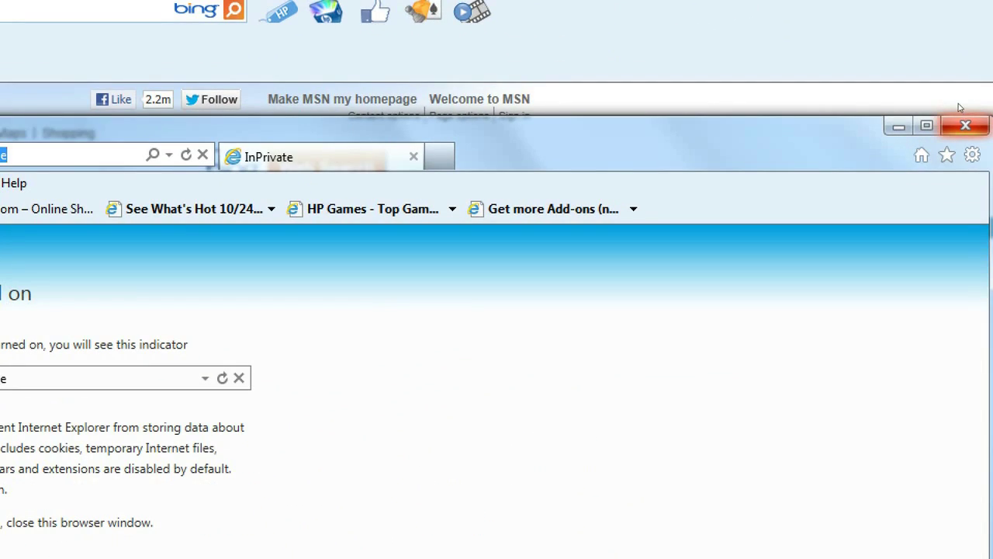
Close the InPrivate window and open the Delete Browsing History dialog from the safety options.
{"action": "left_click", "coordinate": [967, 124]}
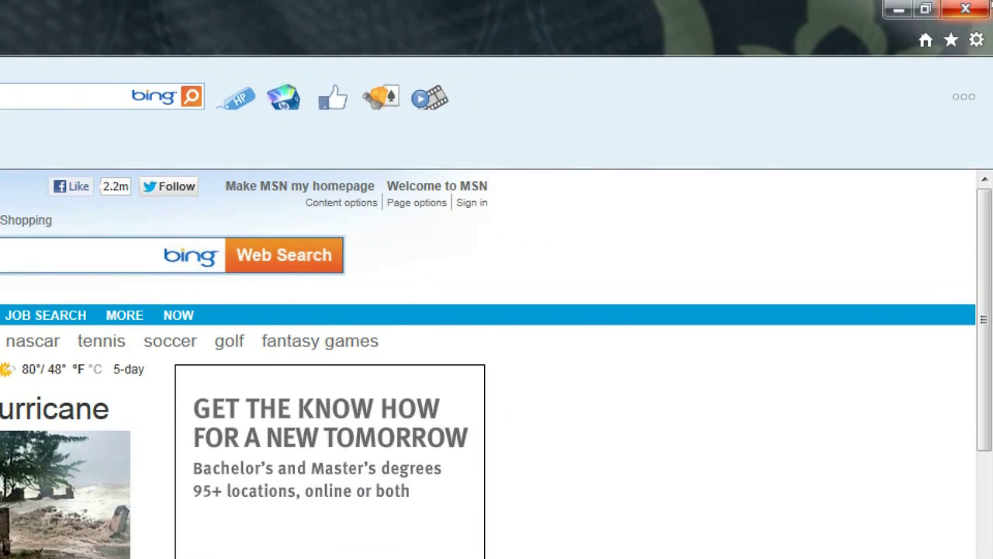
{"action": "left_click", "coordinate": [977, 40]}
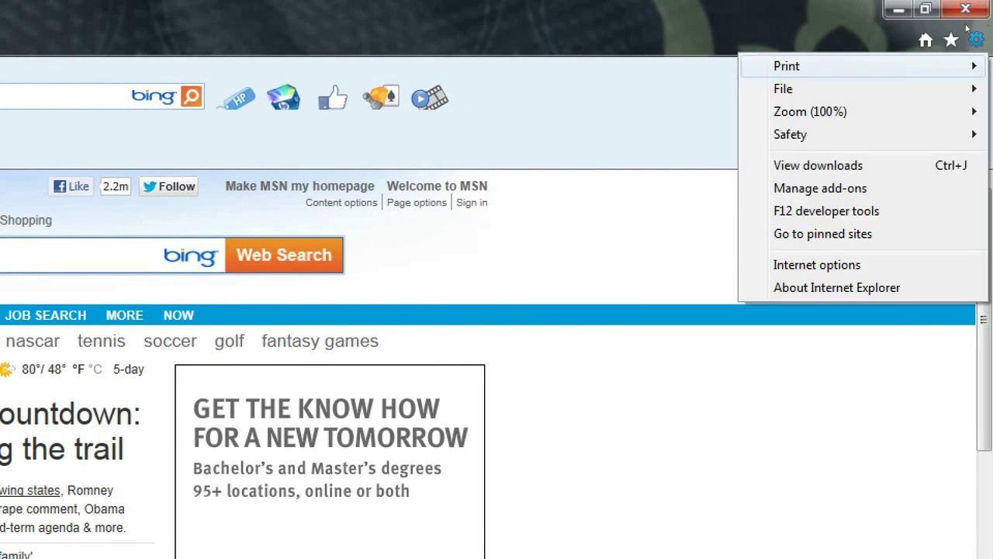
{"action": "mouse_move", "coordinate": [920, 110]}
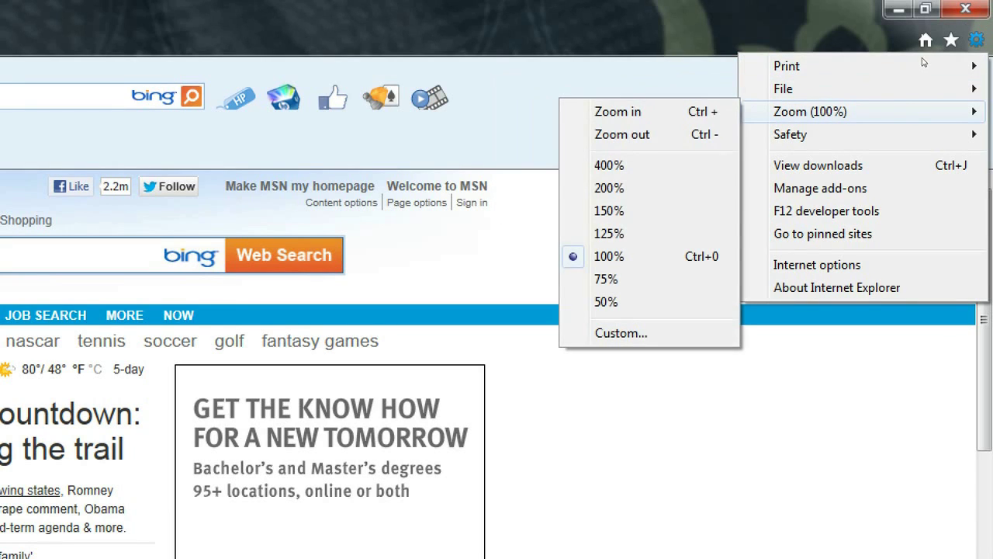
{"action": "key", "text": "Down"}
{"action": "key", "text": "Right"}
{"action": "key", "text": "Down"}
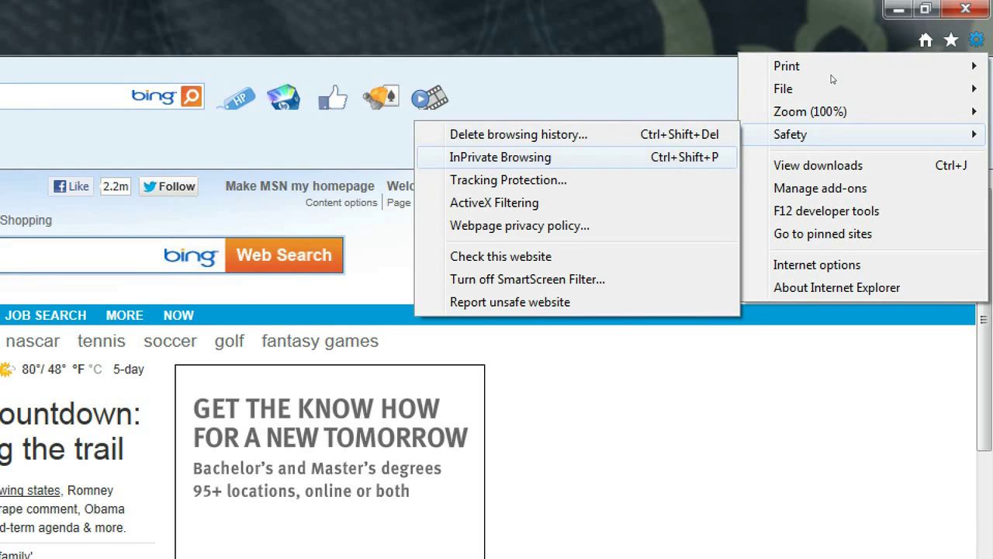
{"action": "key", "text": "Up"}
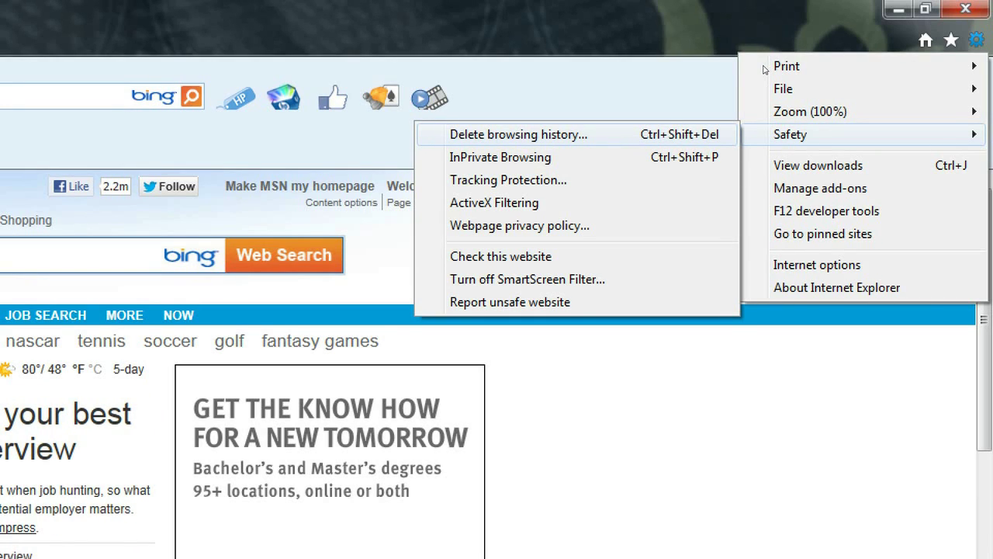
{"action": "key", "text": "Return"}
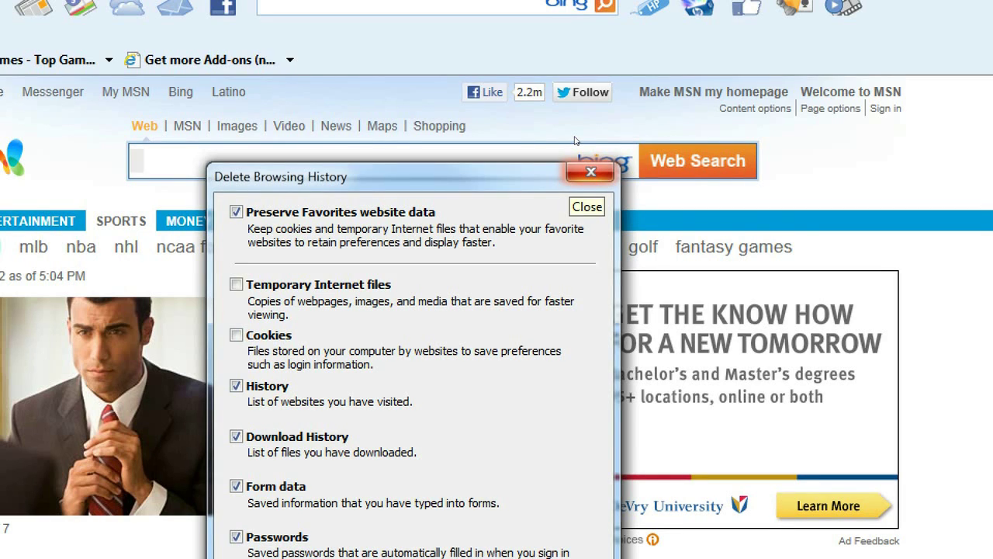
Dismiss the Delete Browsing History dialog, switch to Firefox and locate its Start Private Browsing command.
{"action": "key", "text": "Escape"}
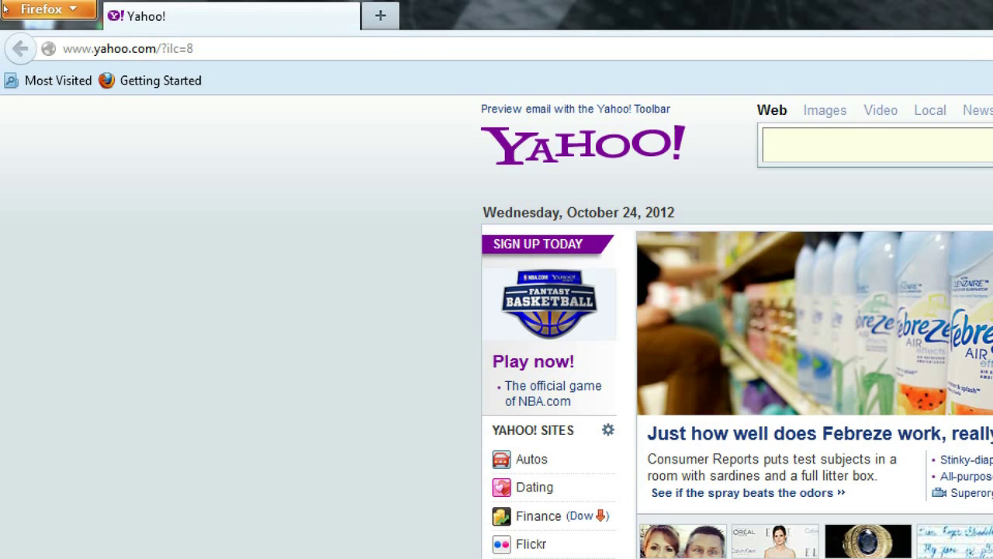
{"action": "left_click", "coordinate": [2, 8]}
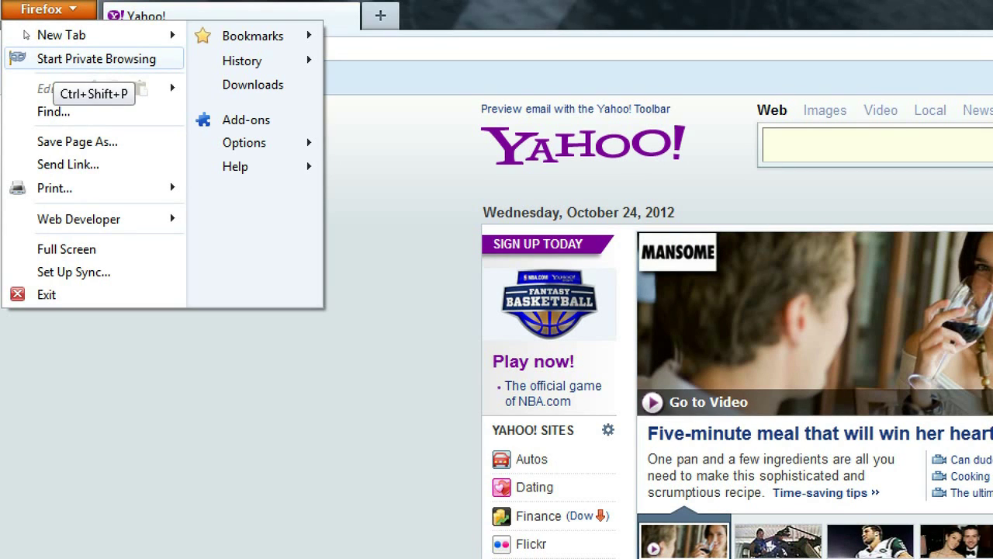
{"action": "key", "text": "ctrl+shift+p"}
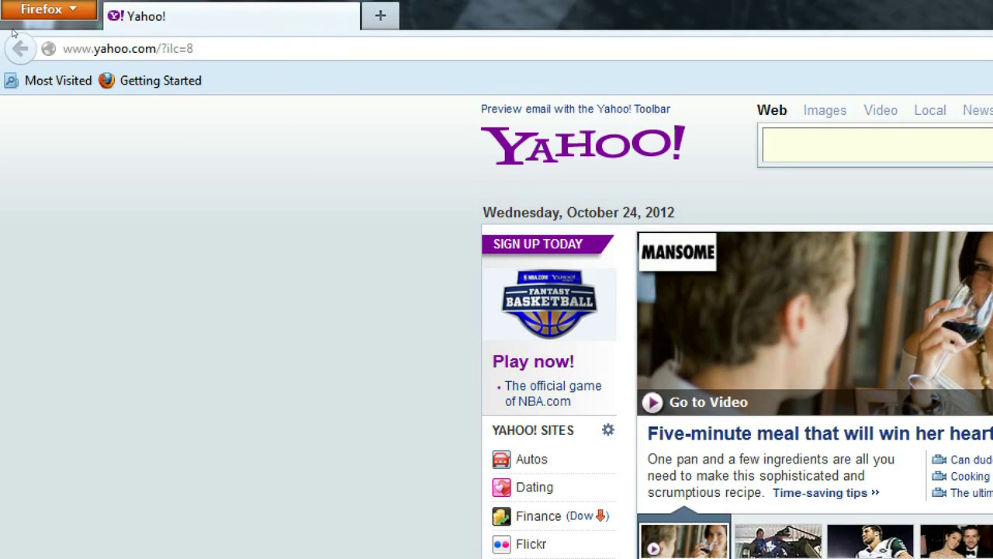
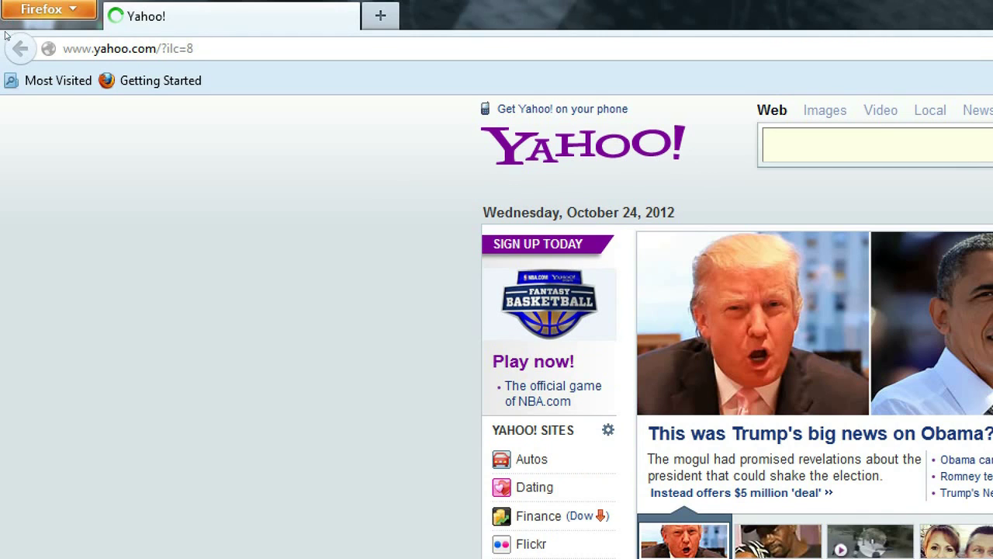
Open the Clear Recent History dialog from Firefox's history options.
{"action": "left_click", "coordinate": [21, 10]}
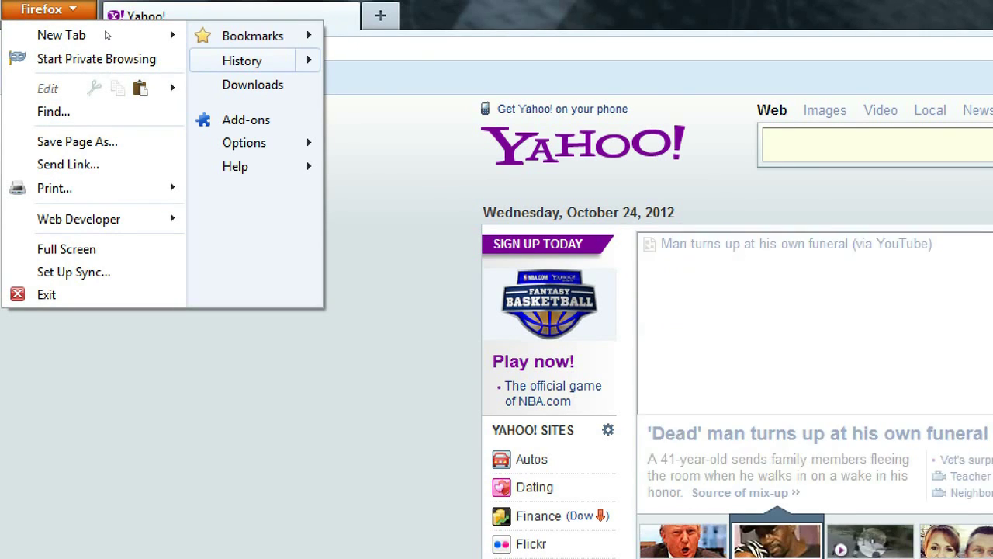
{"action": "key", "text": "s"}
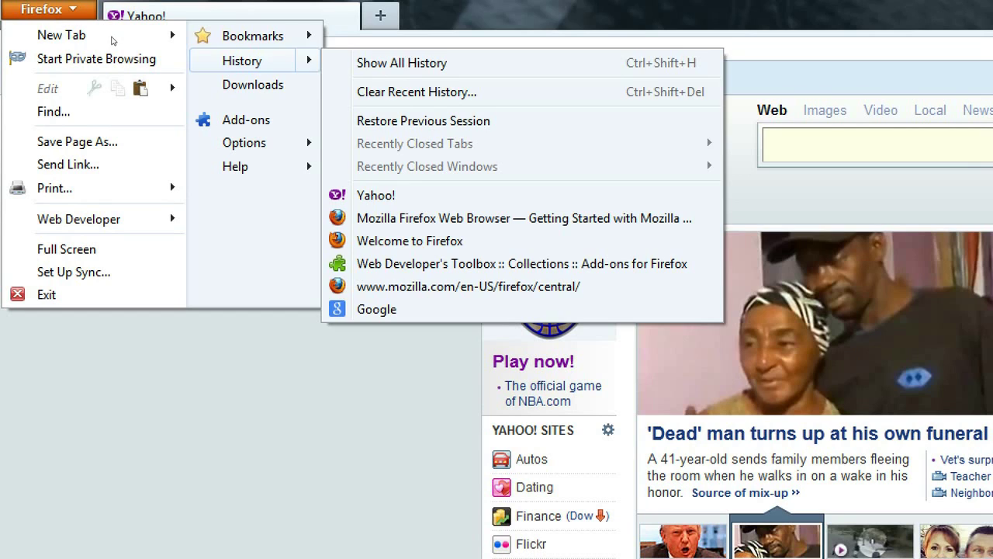
{"action": "key", "text": "Down"}
{"action": "key", "text": "Up"}
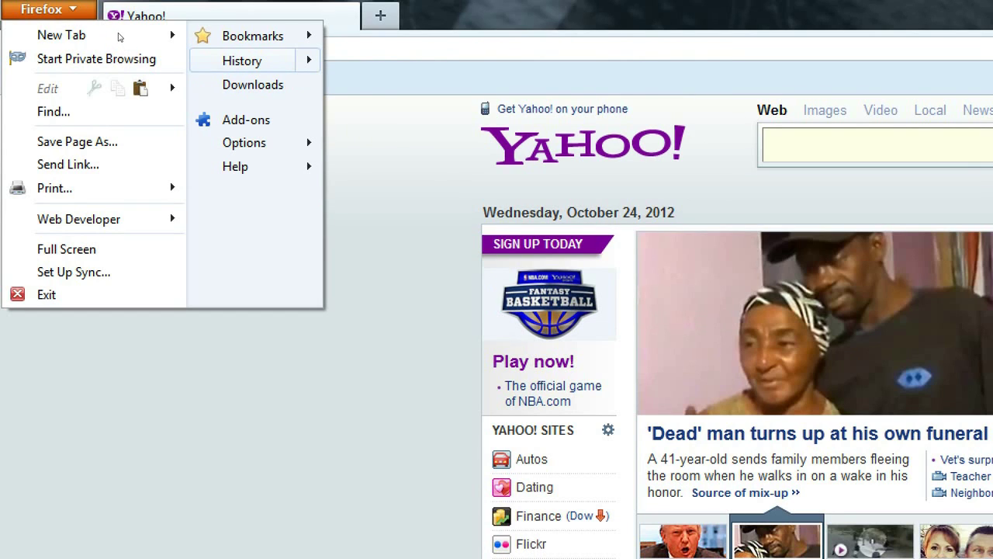
{"action": "key", "text": "Right"}
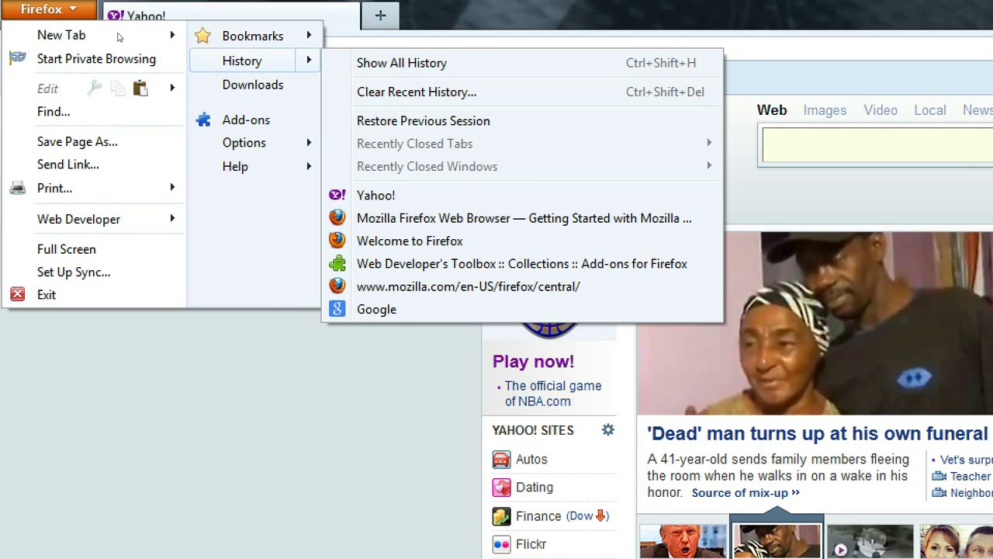
{"action": "key", "text": "Down"}
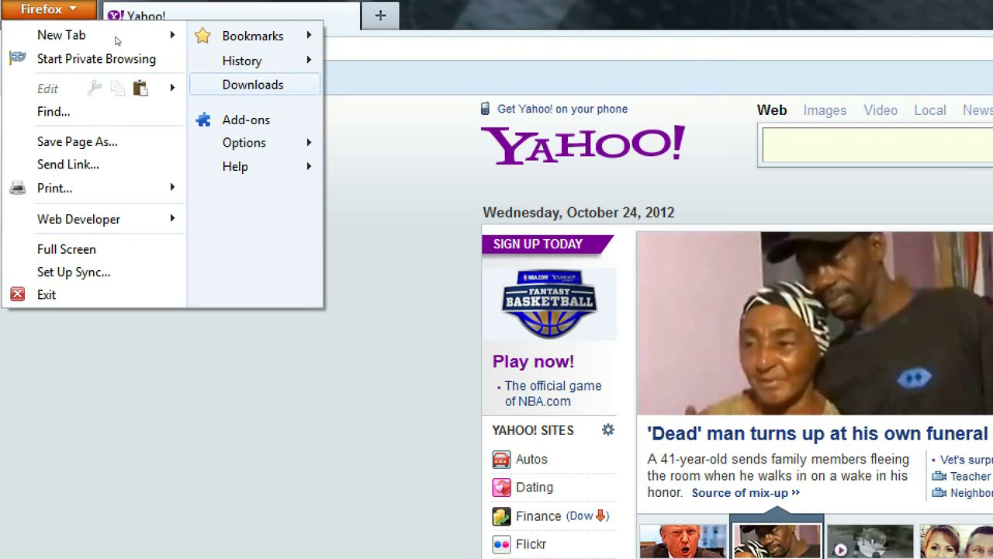
{"action": "key", "text": "Up"}
{"action": "key", "text": "Right"}
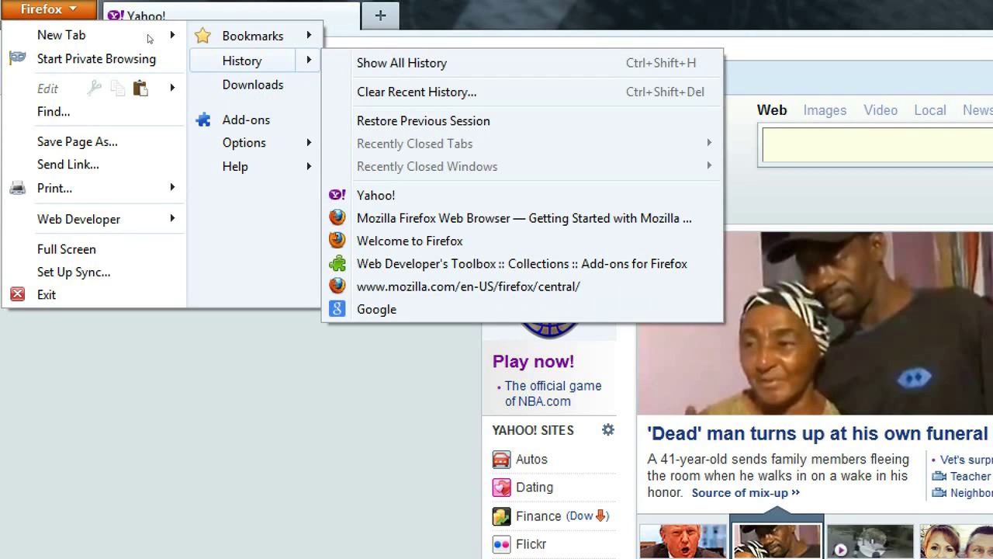
{"action": "key", "text": "Down"}
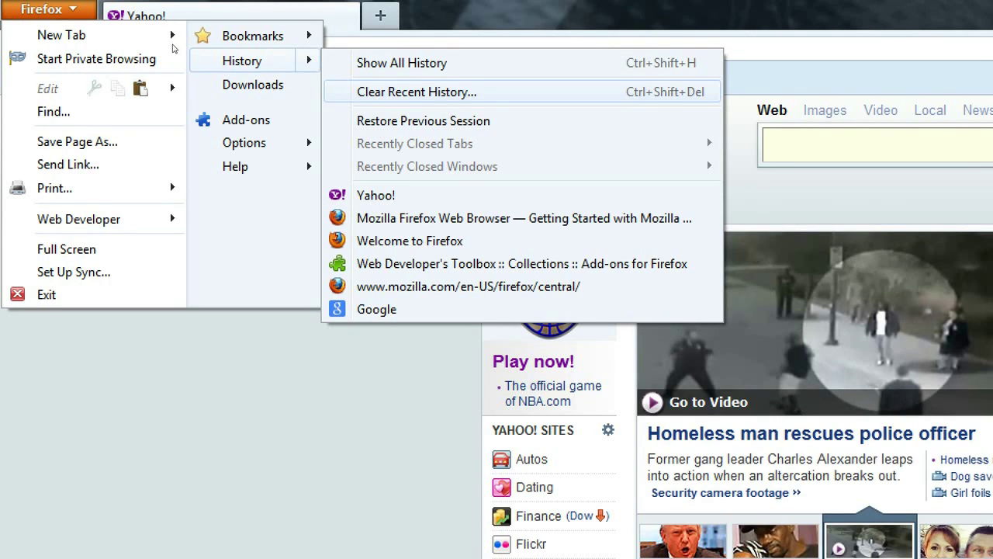
{"action": "key", "text": "Return"}
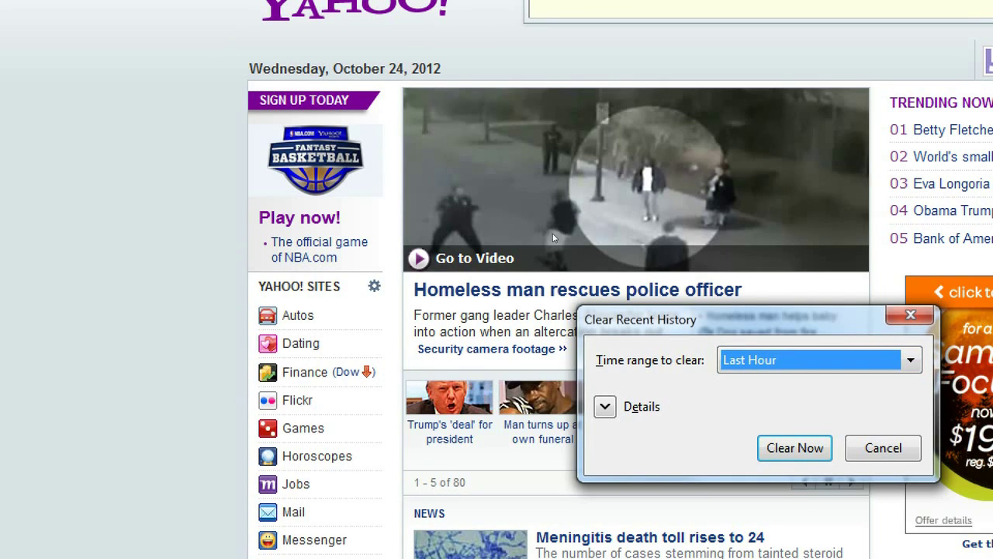
Review the time ranges available for clearing history, from Last Hour to Everything, and expand the details of the data types to clear.
{"action": "key", "text": "alt+Down"}
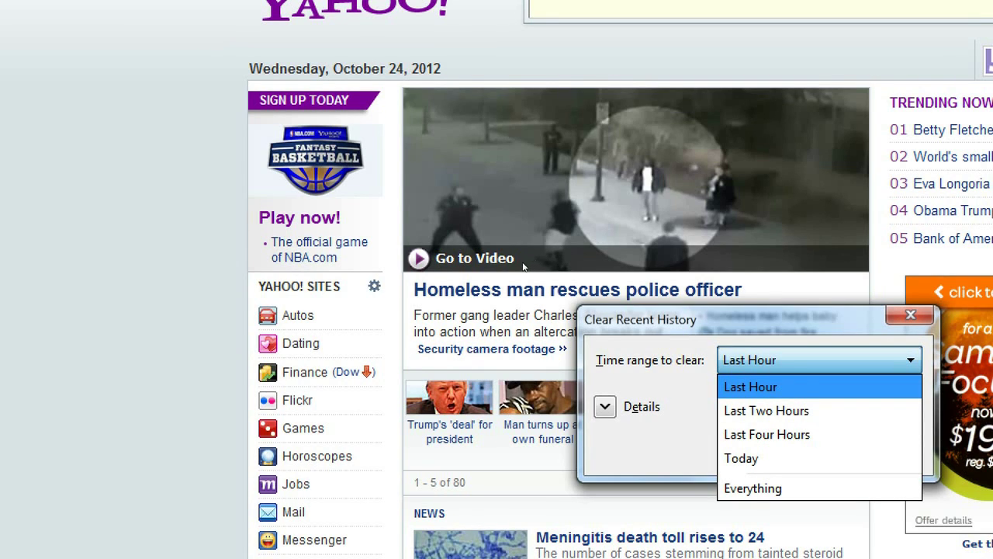
{"action": "key", "text": "Down"}
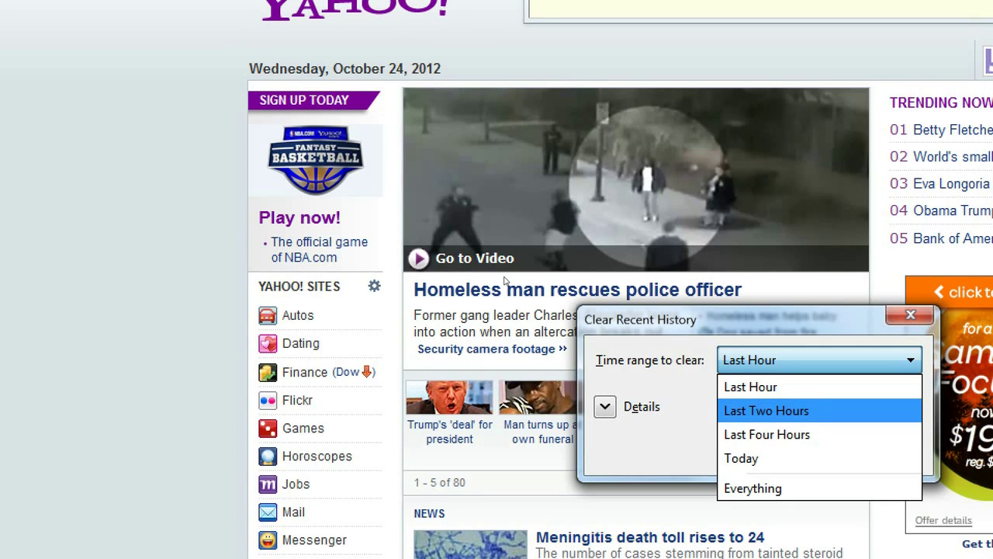
{"action": "key", "text": "Down"}
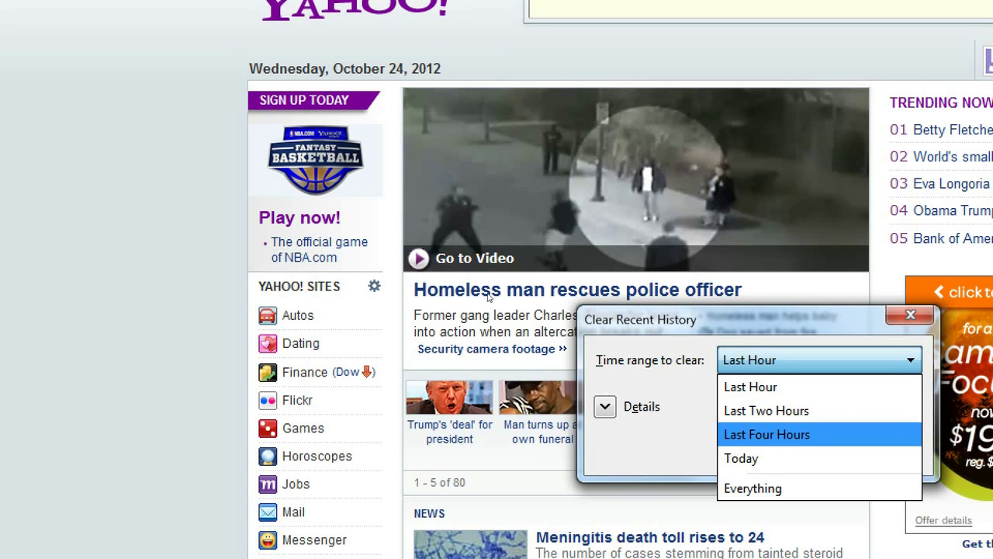
{"action": "key", "text": "Down"}
{"action": "key", "text": "Down"}
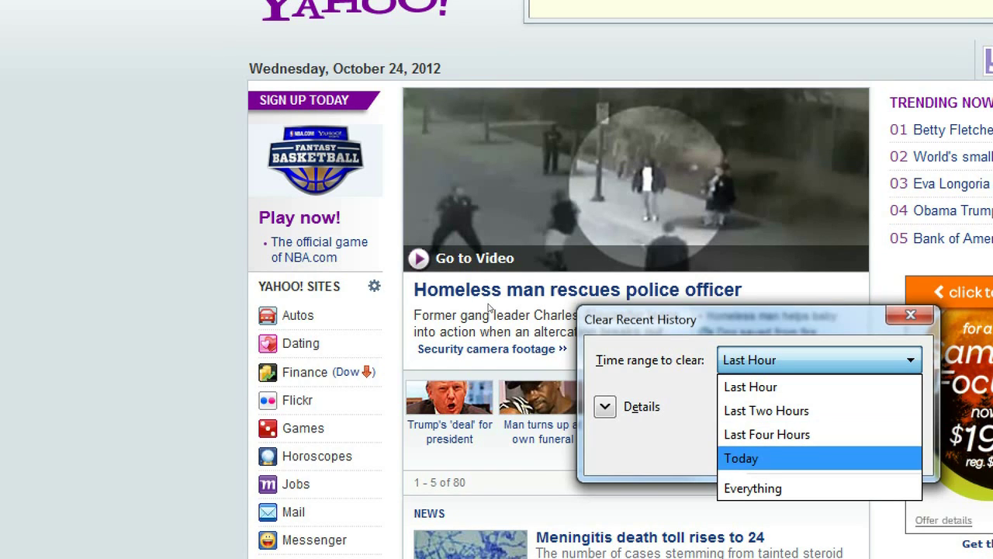
{"action": "key", "text": "Down"}
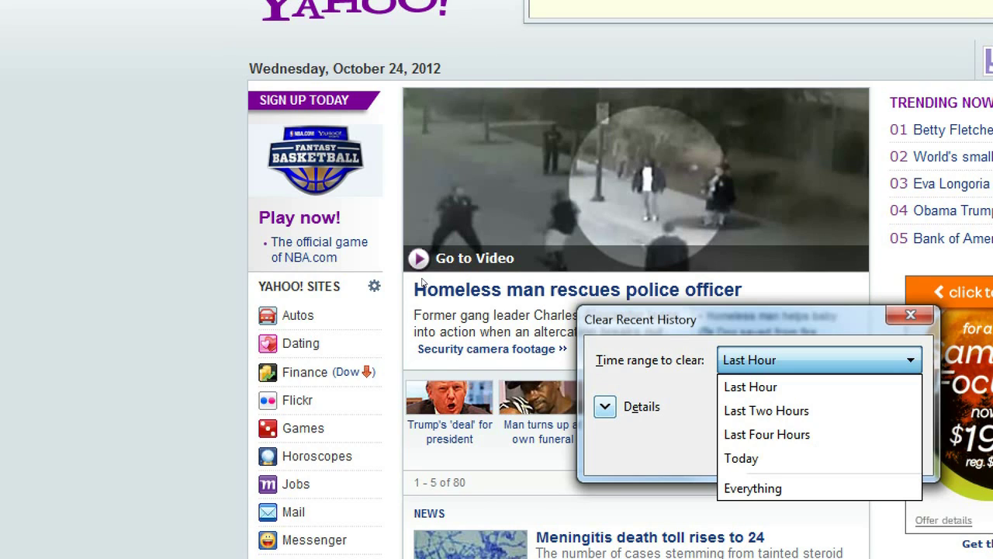
{"action": "key", "text": "Escape"}
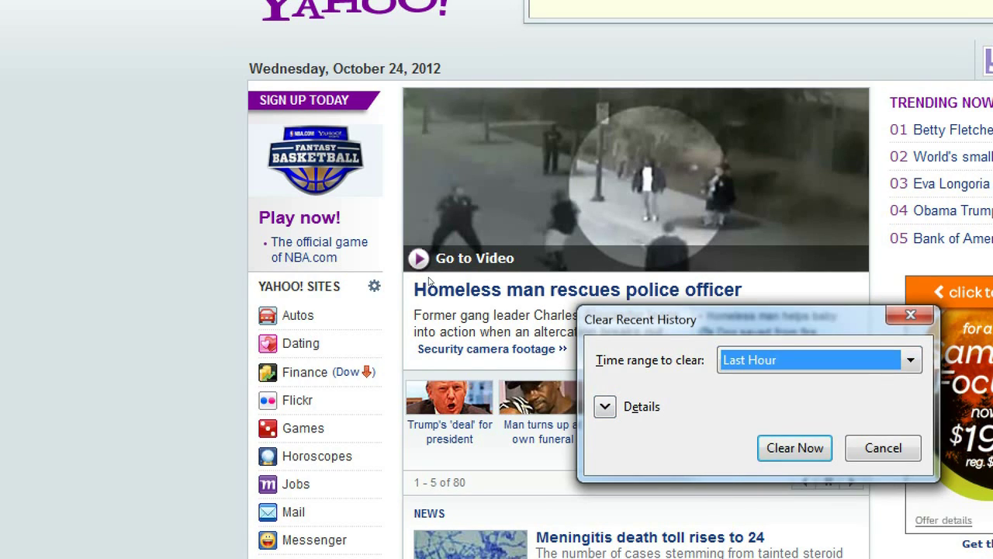
{"action": "key", "text": "Tab"}
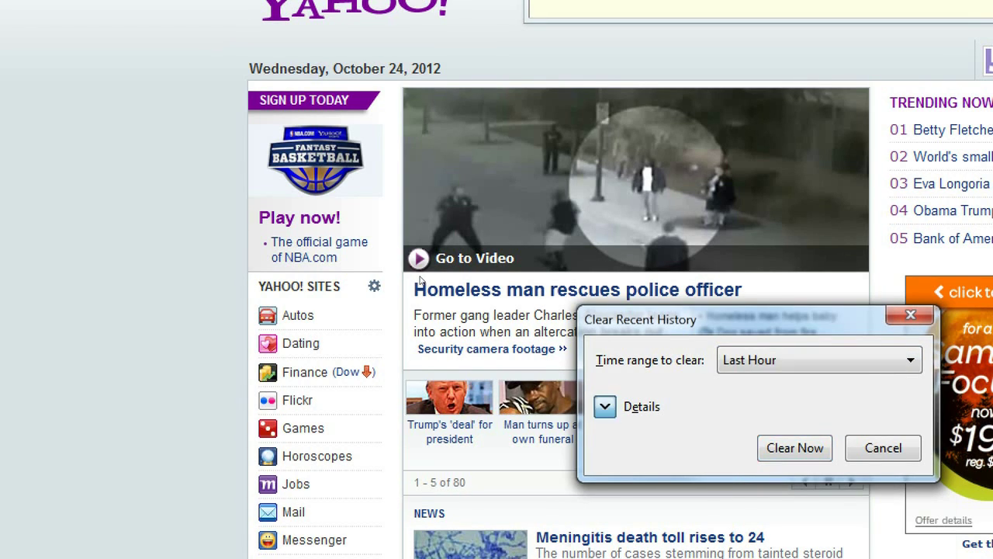
{"action": "key", "text": "space"}
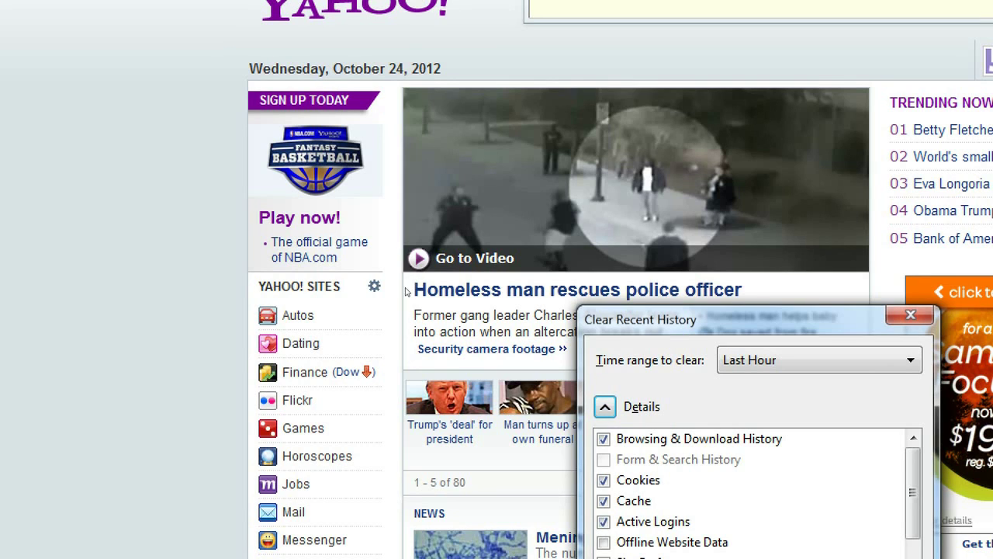